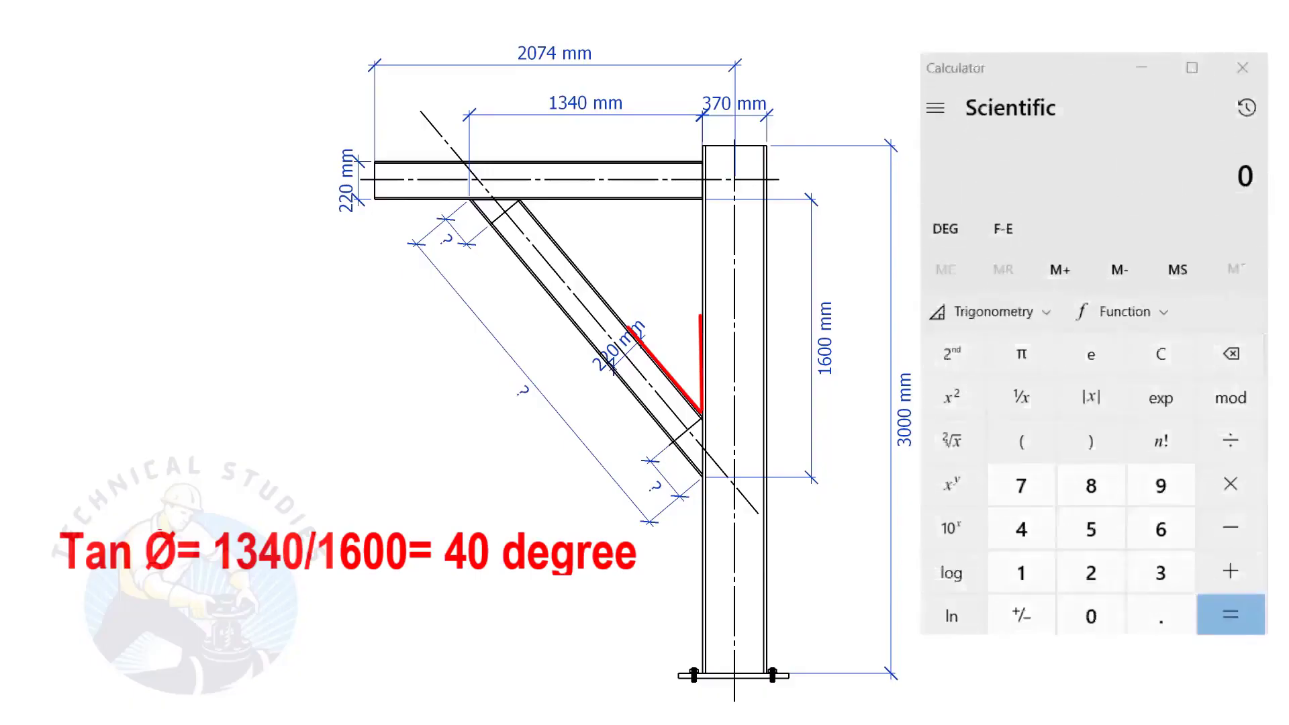
Divide the horizontal run 1340 by the vertical height 1600, giving 0.8375
{"action": "left_click", "coordinate": [1021, 571]}
{"action": "left_click", "coordinate": [1160, 570]}
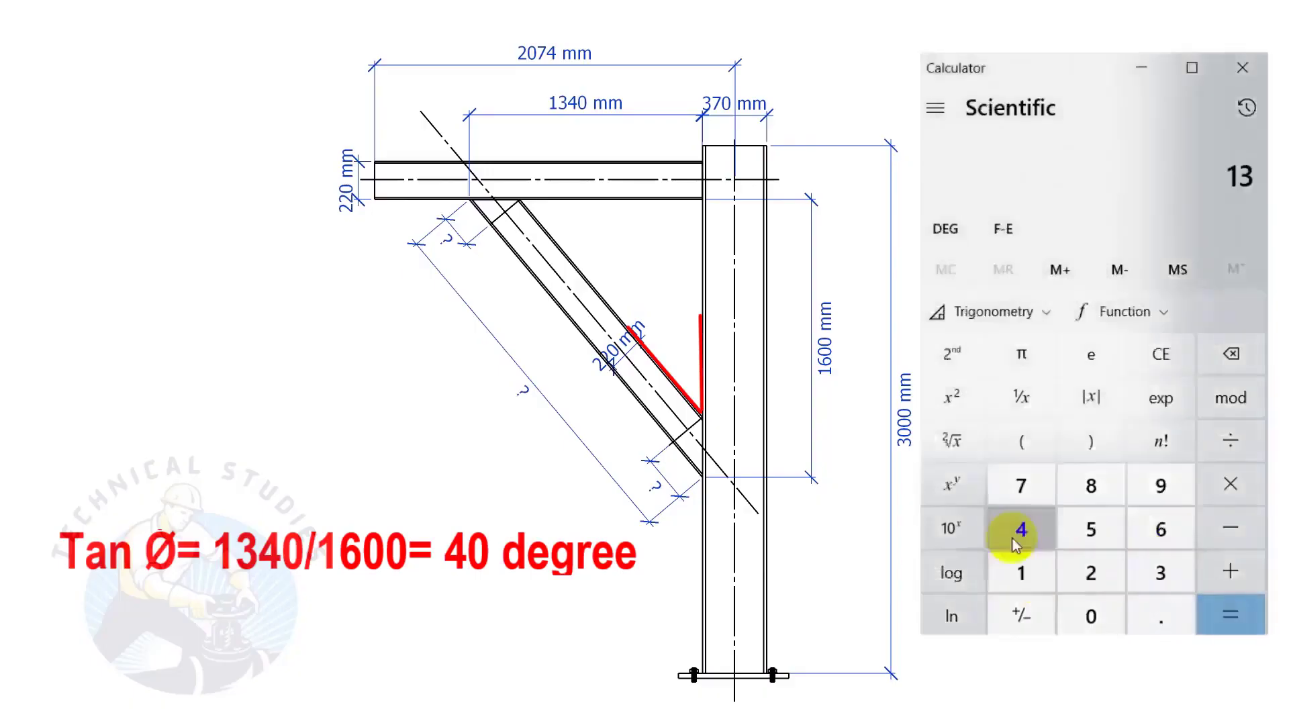
{"action": "left_click", "coordinate": [1014, 539]}
{"action": "left_click", "coordinate": [1087, 612]}
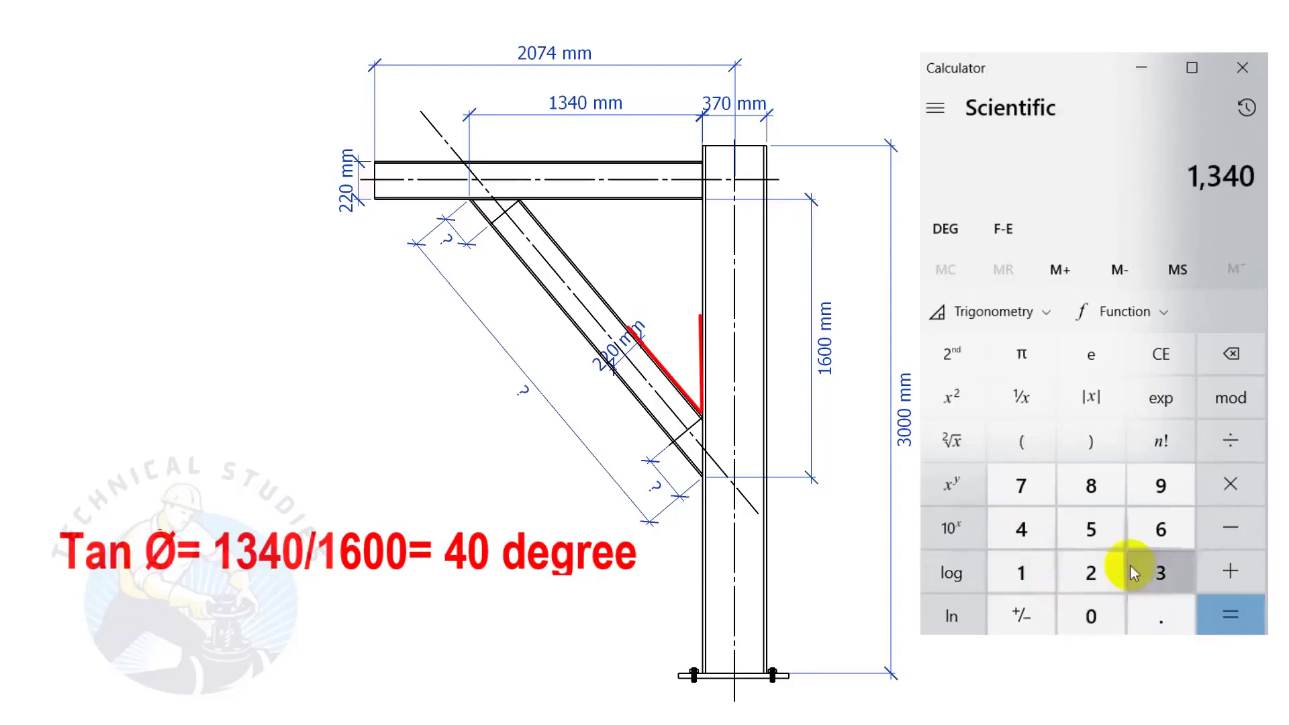
{"action": "left_click", "coordinate": [1231, 440]}
{"action": "left_click", "coordinate": [1021, 572]}
{"action": "left_click", "coordinate": [1160, 529]}
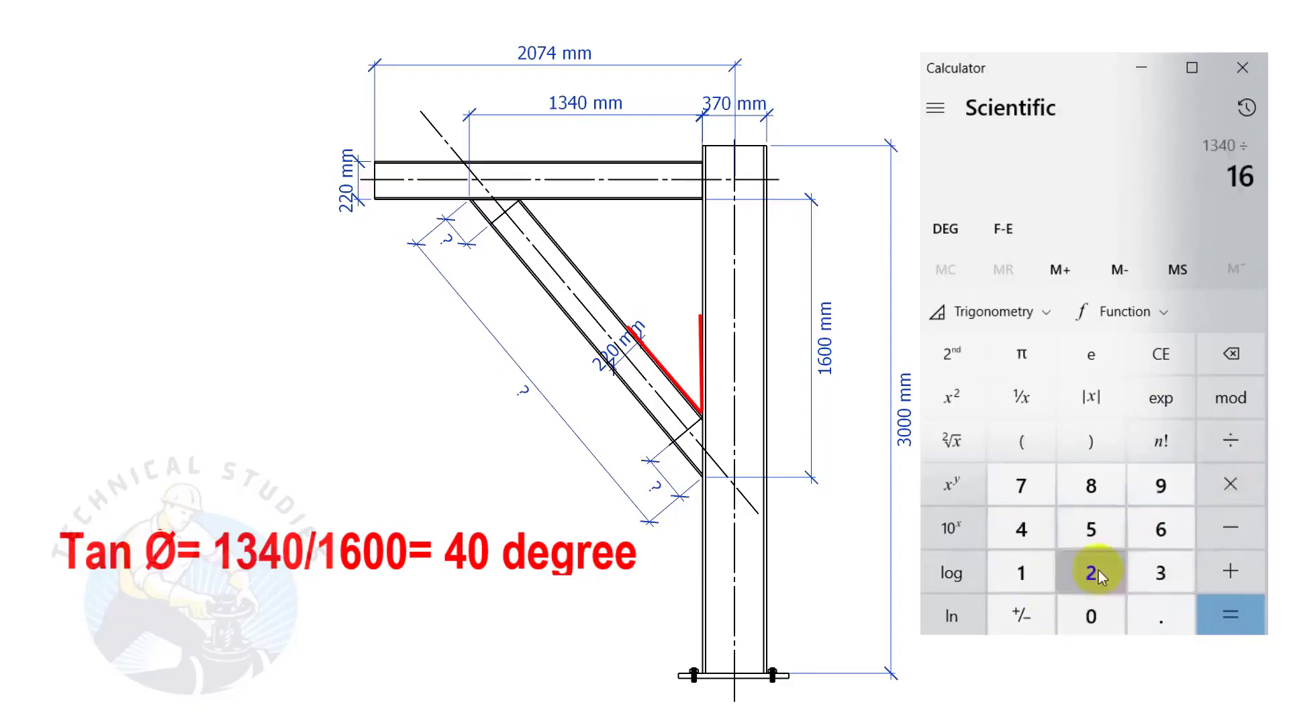
{"action": "left_click", "coordinate": [1080, 619]}
{"action": "left_click", "coordinate": [1081, 619]}
{"action": "left_click", "coordinate": [1230, 615]}
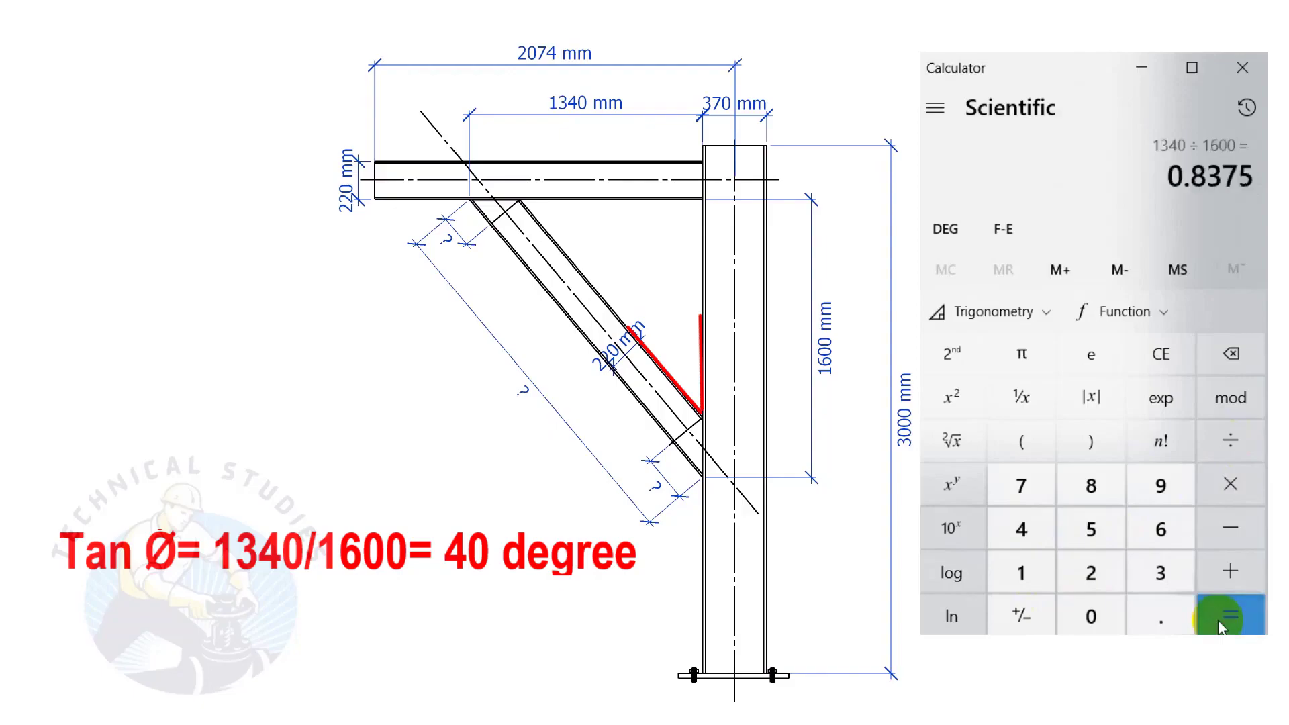
Take the inverse tangent of 0.8375 to get a brace angle of about 39.95°
{"action": "left_click", "coordinate": [1037, 311]}
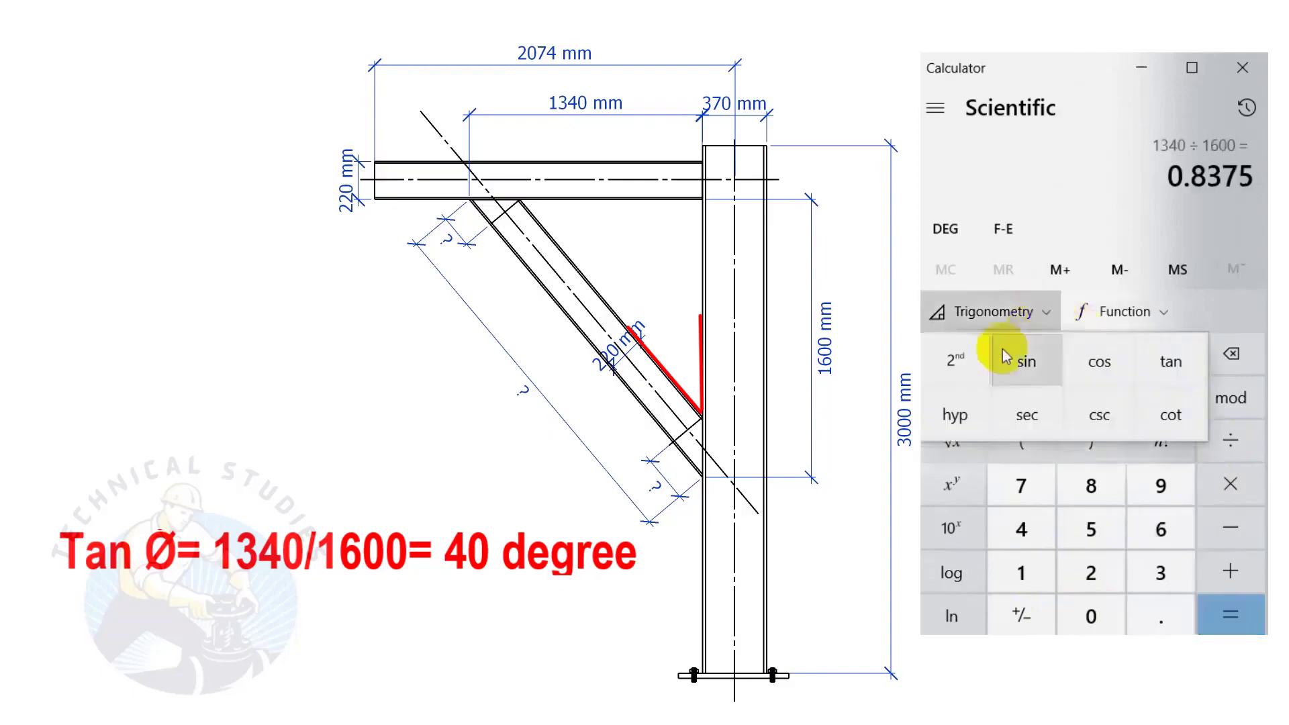
{"action": "left_click", "coordinate": [955, 360]}
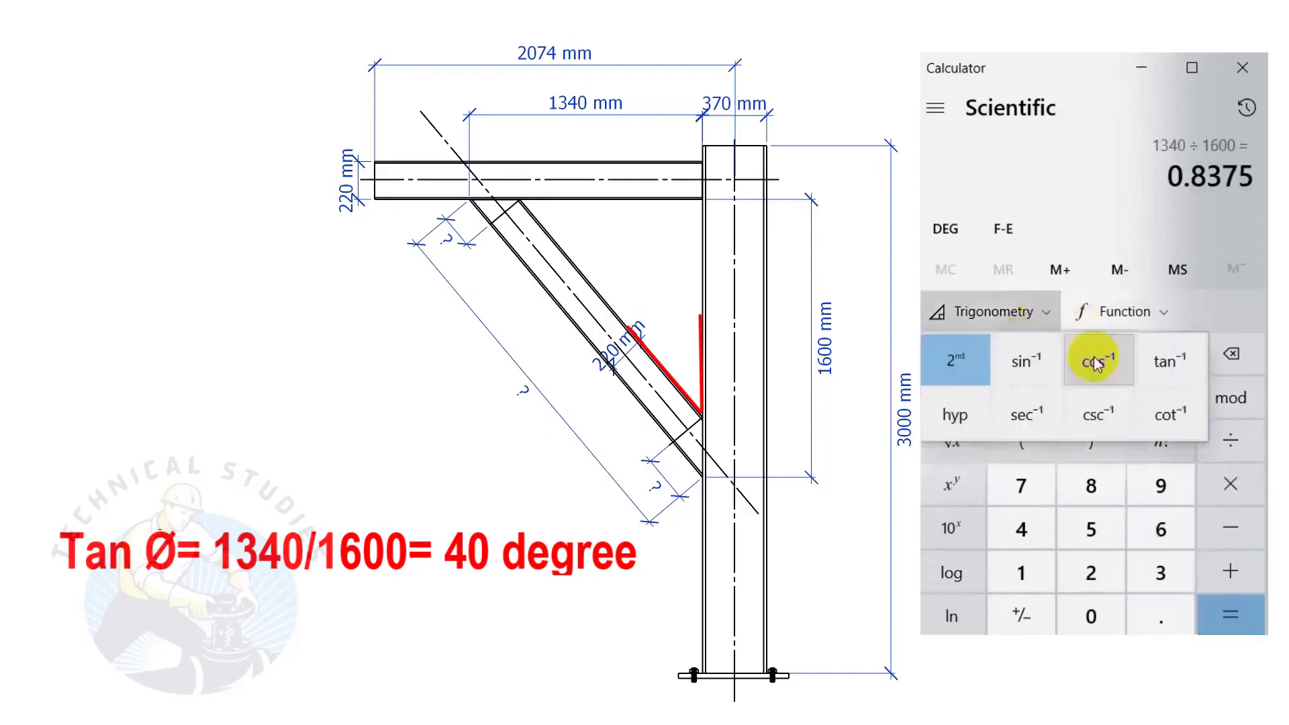
{"action": "left_click", "coordinate": [1168, 360]}
{"action": "left_click", "coordinate": [1235, 604]}
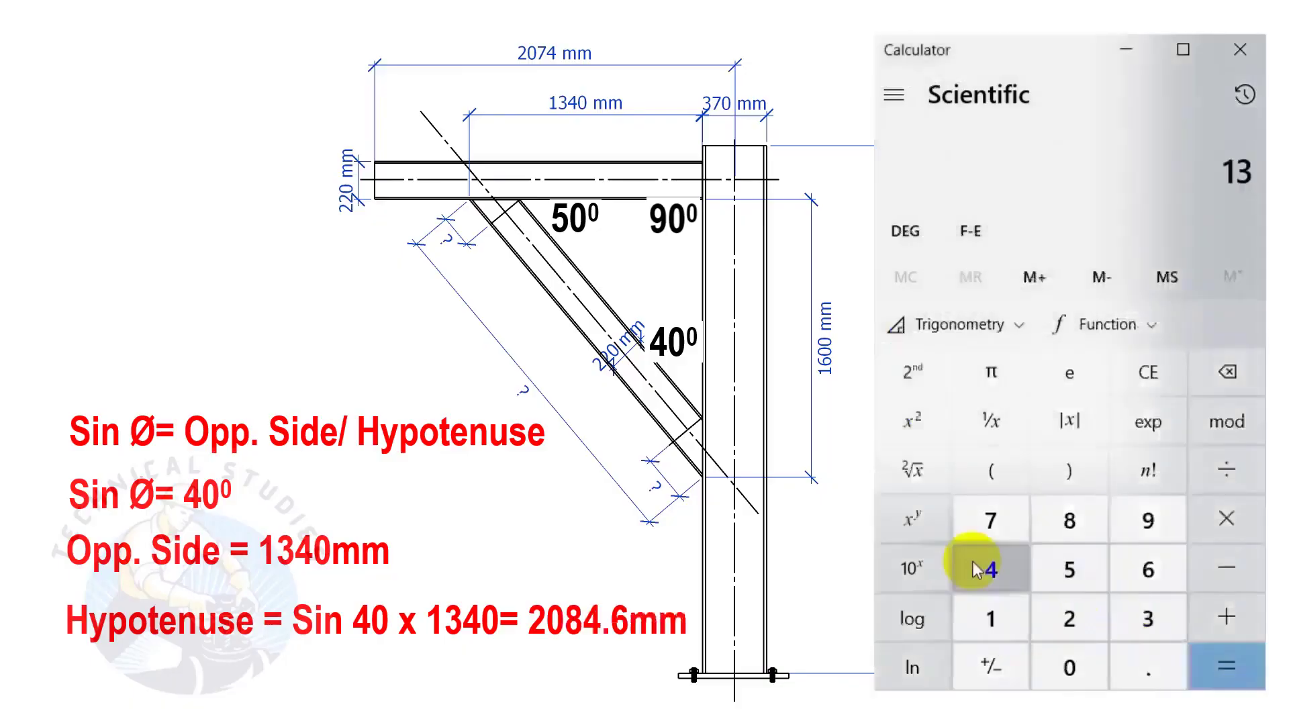
Calculate 1340 ÷ sin 40 for a brace length of about 2,084.67 mm
{"action": "left_click", "coordinate": [982, 571]}
{"action": "left_click", "coordinate": [1047, 672]}
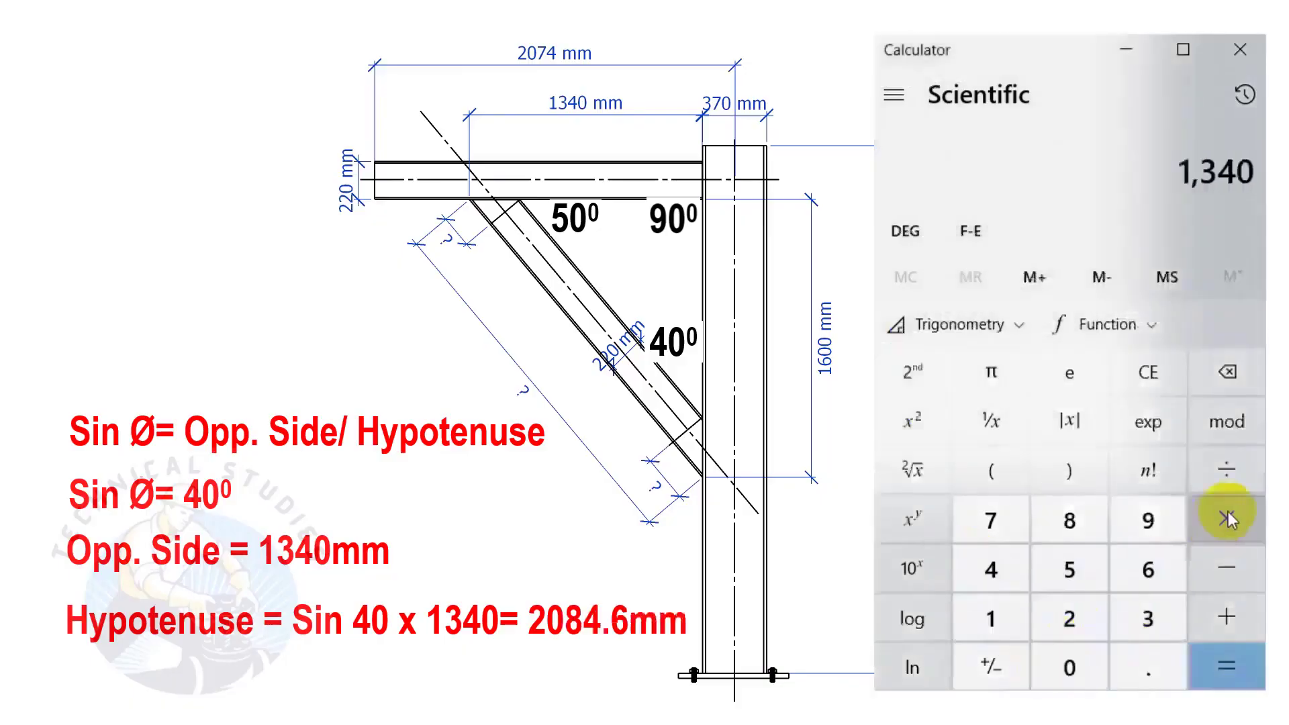
{"action": "left_click", "coordinate": [1238, 472]}
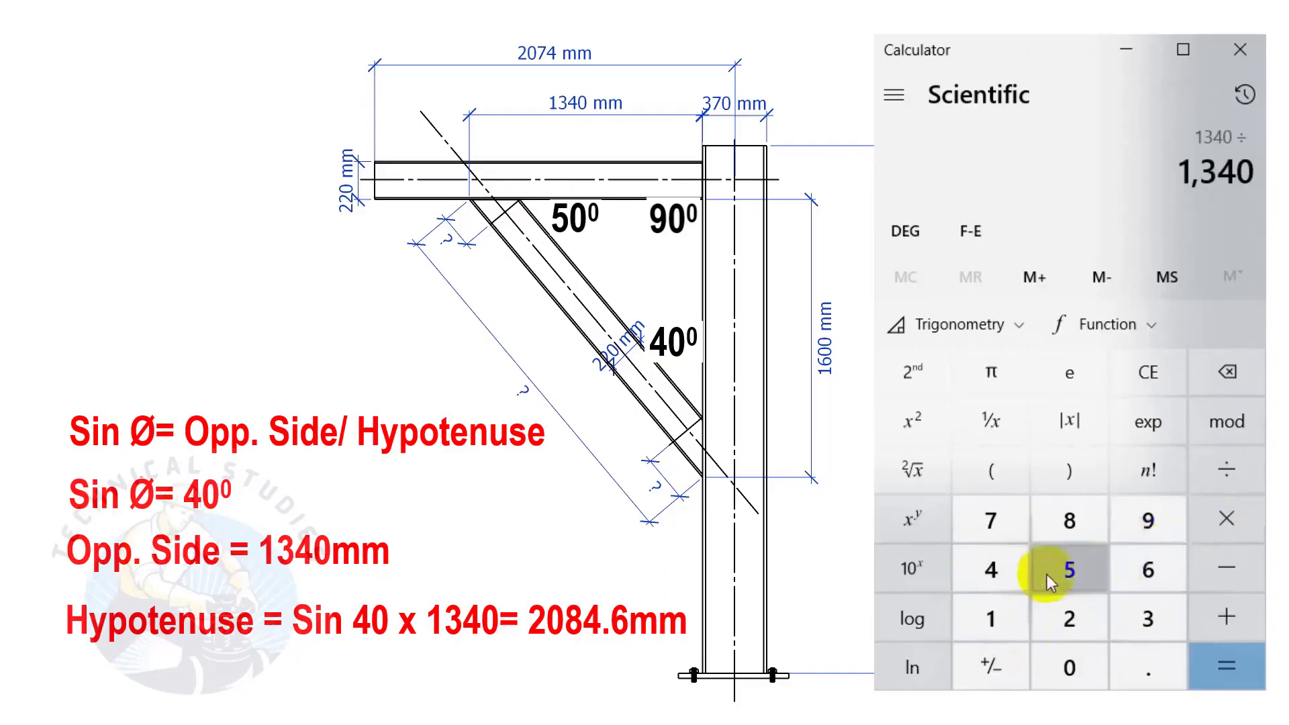
{"action": "left_click", "coordinate": [990, 570]}
{"action": "left_click", "coordinate": [1068, 670]}
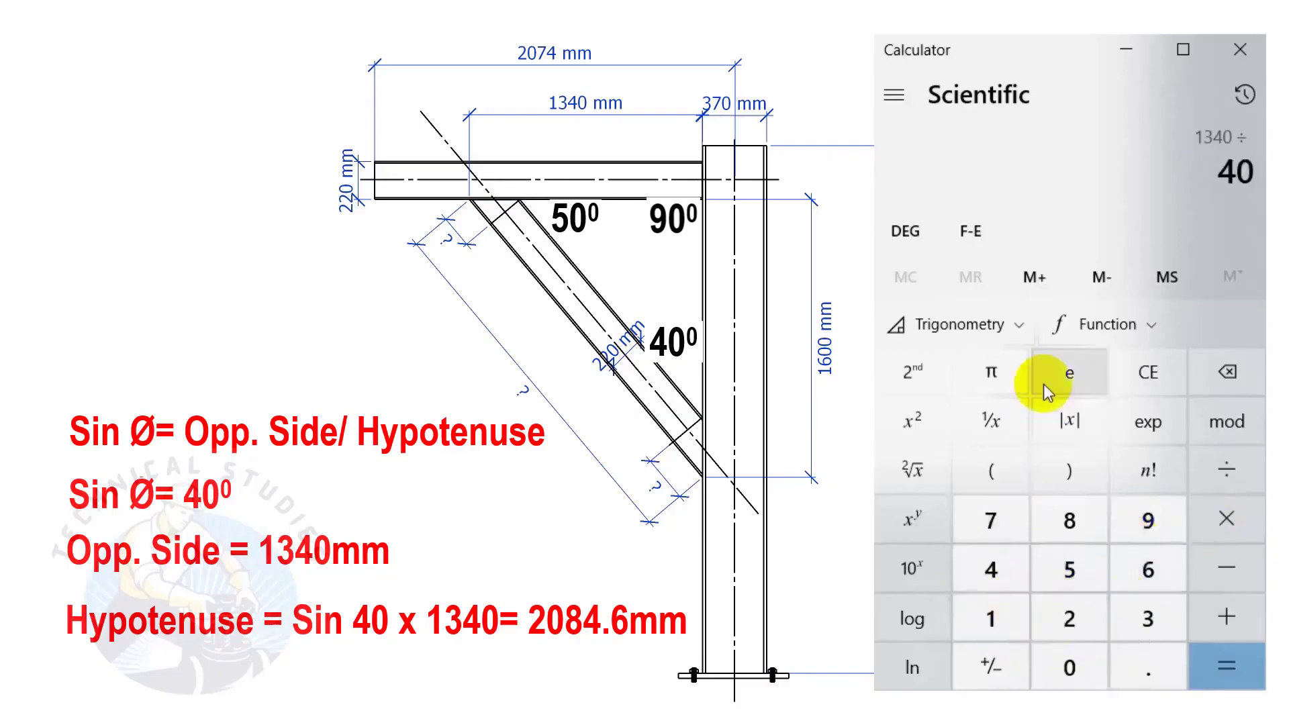
{"action": "left_click", "coordinate": [1025, 327]}
{"action": "left_click", "coordinate": [1002, 379]}
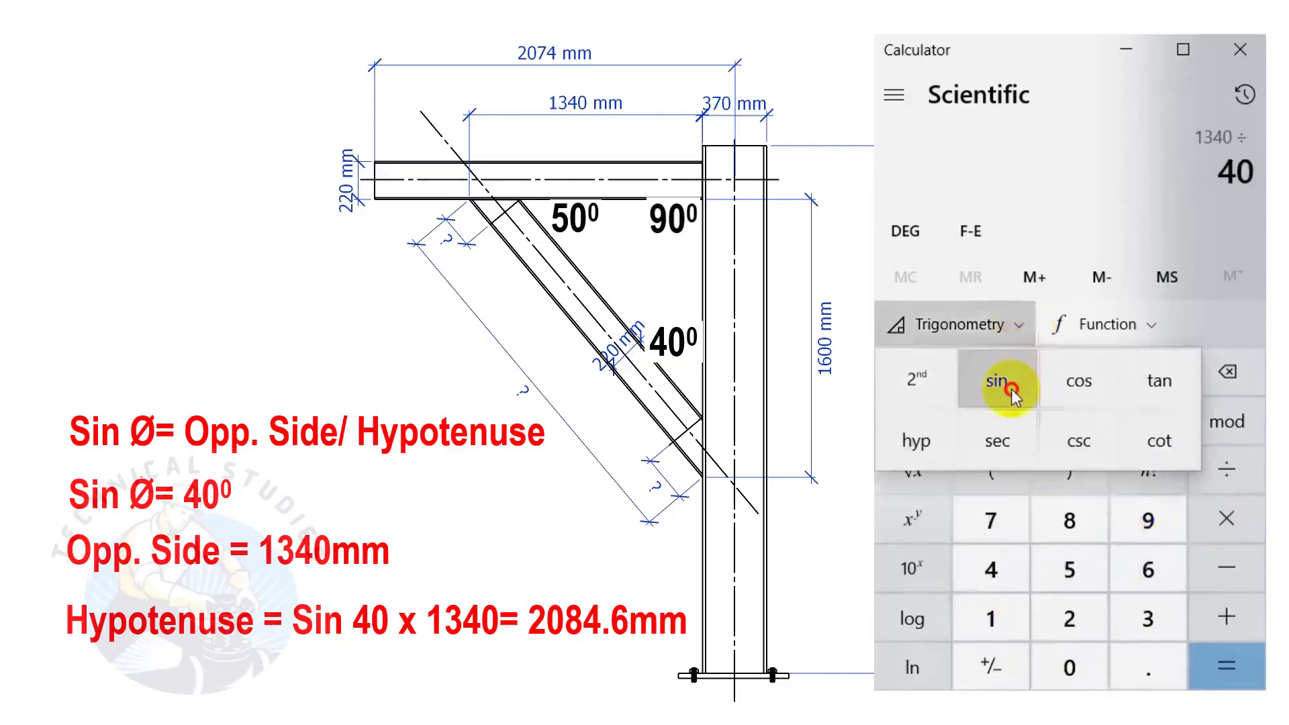
{"action": "left_click", "coordinate": [1237, 680]}
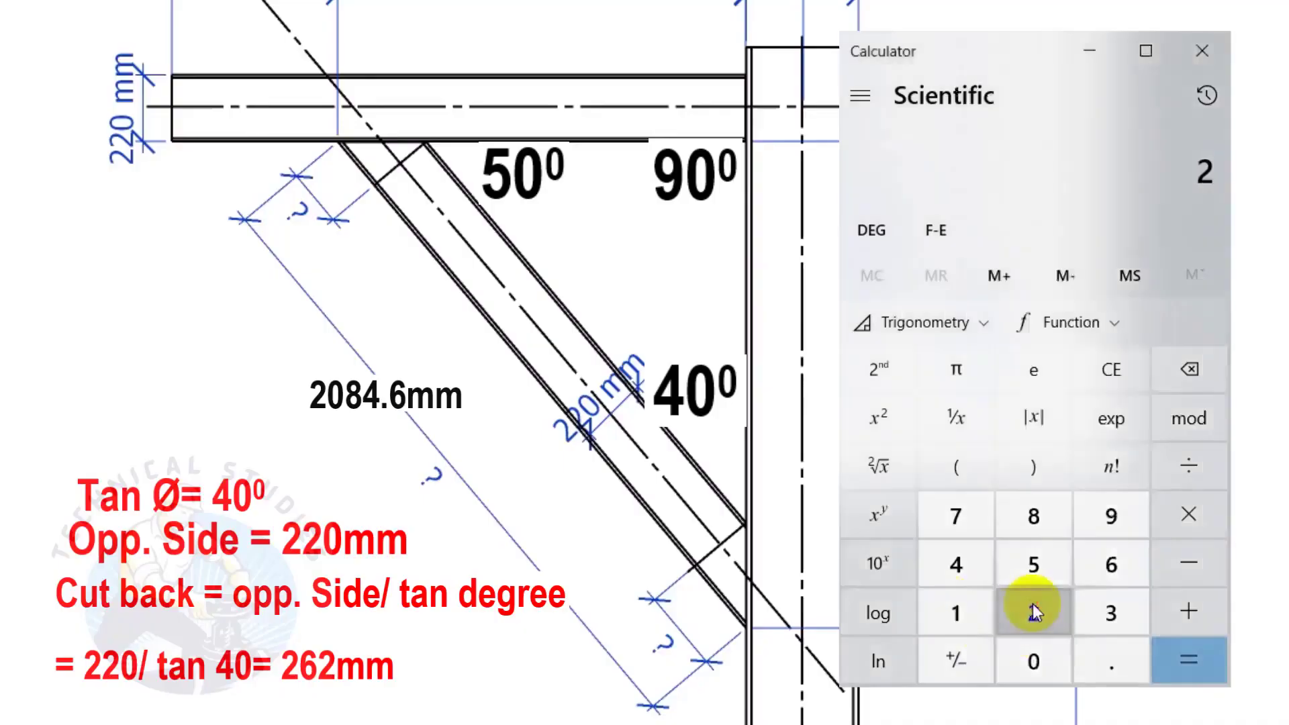
Calculate 220 ÷ tan 40 for a 40° cutback of about 262.19 mm
{"action": "left_click", "coordinate": [1033, 652]}
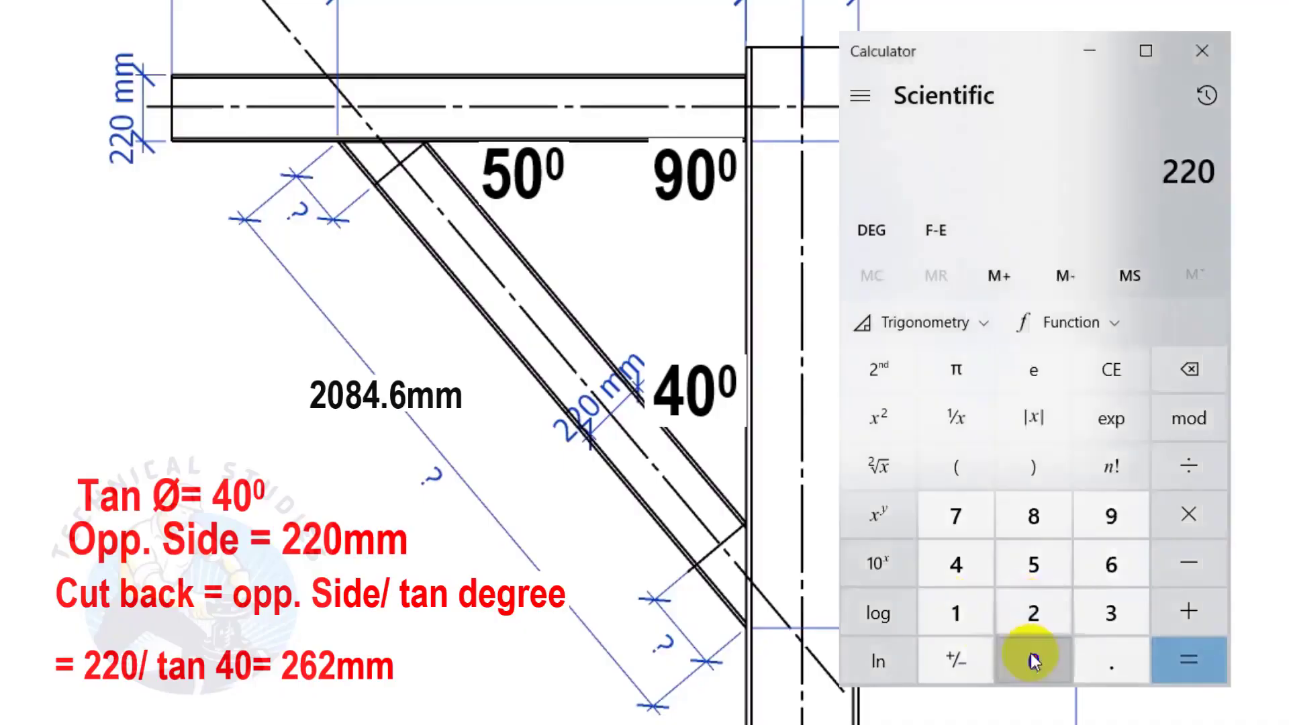
{"action": "left_click", "coordinate": [1207, 464]}
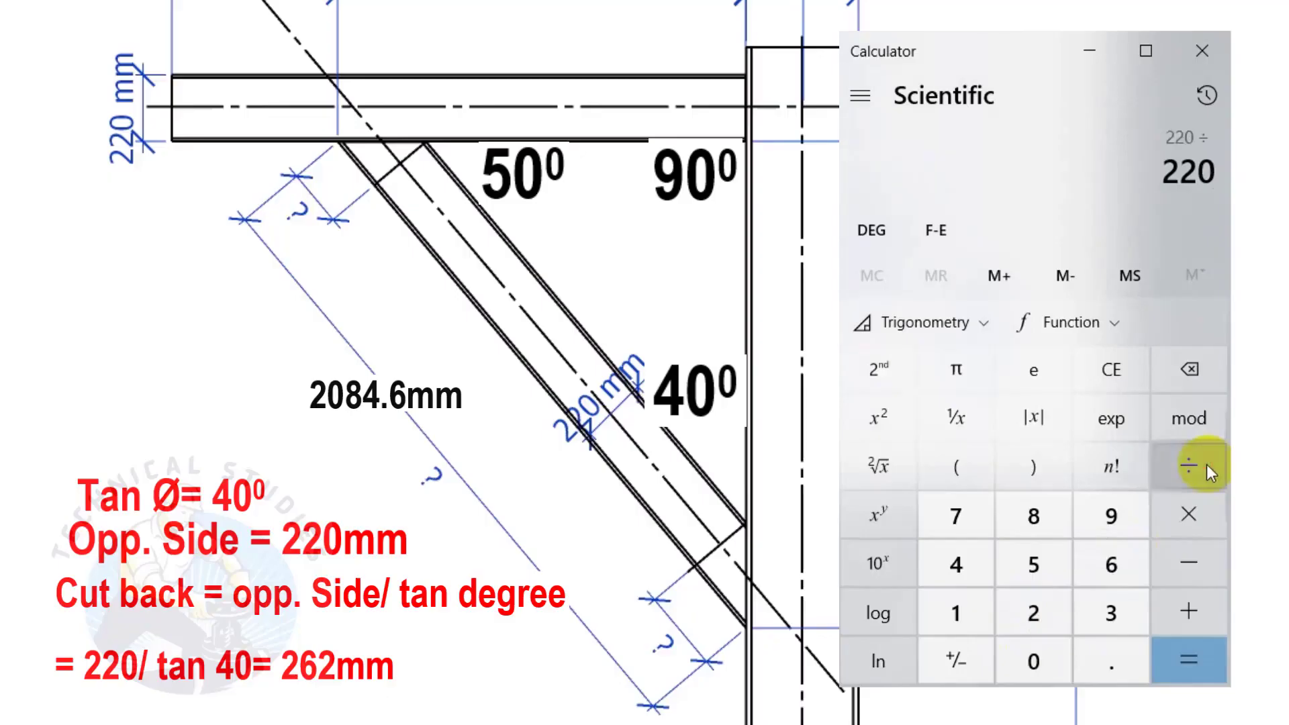
{"action": "left_click", "coordinate": [939, 562]}
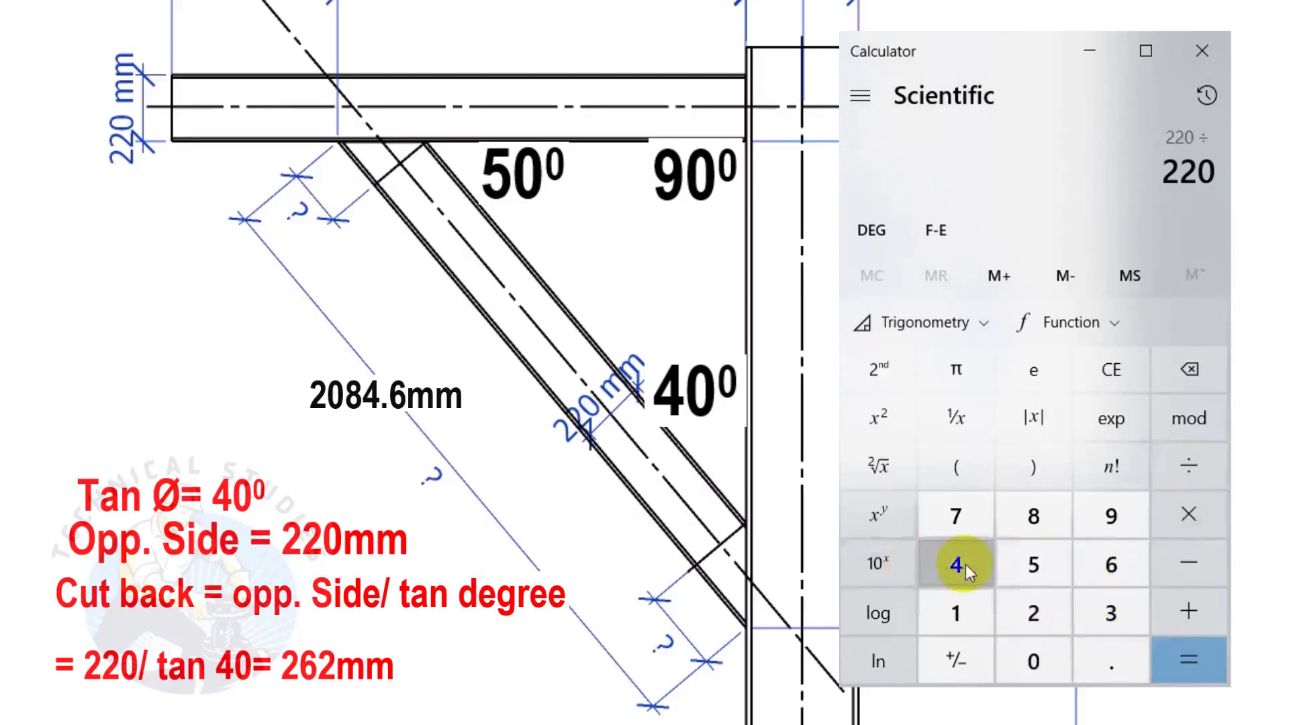
{"action": "left_click", "coordinate": [1027, 657]}
{"action": "left_click", "coordinate": [984, 322]}
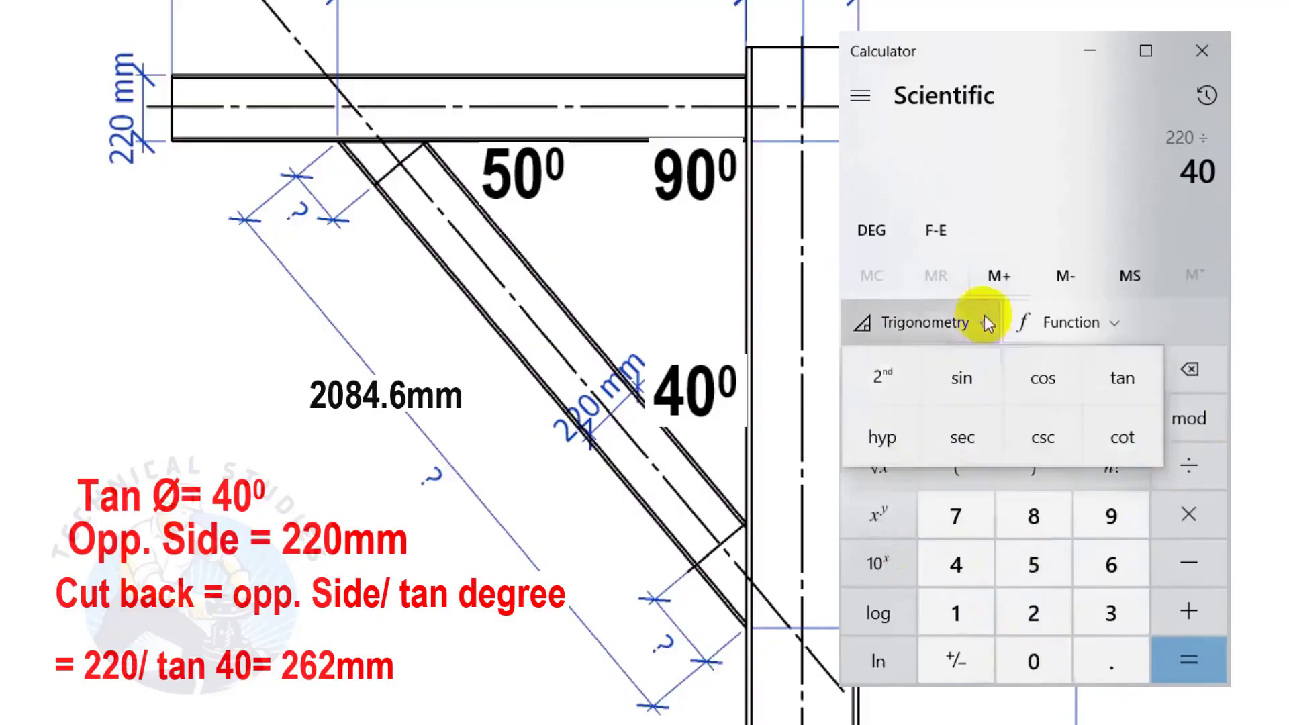
{"action": "left_click", "coordinate": [1143, 382]}
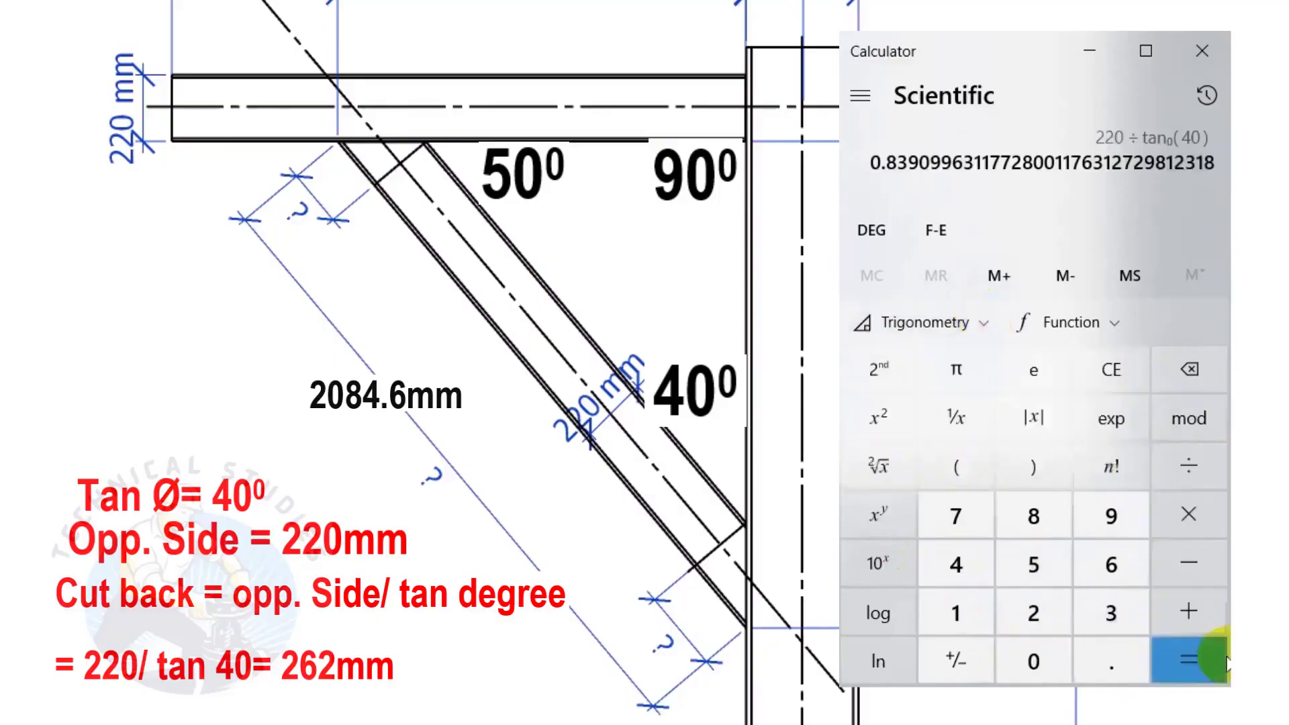
{"action": "left_click", "coordinate": [1193, 657]}
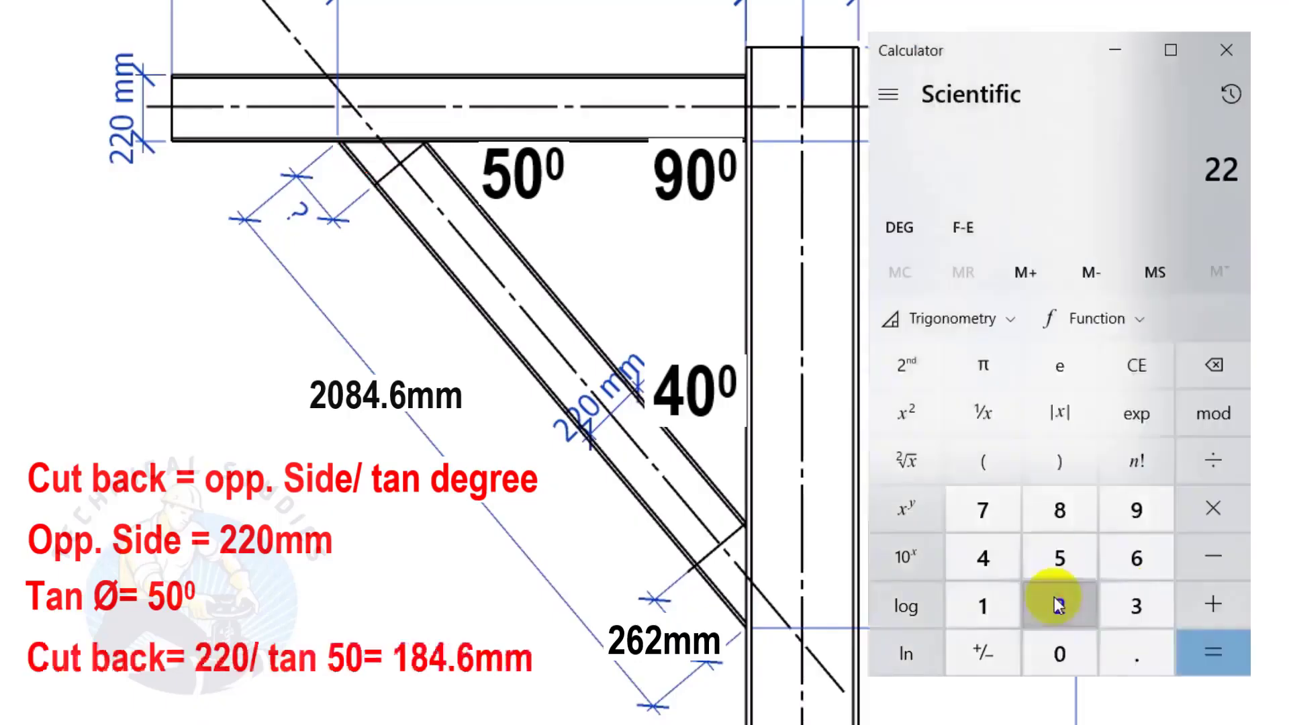
Enter 220 ÷ and begin keying the 50° angle for the second cutback
{"action": "left_click", "coordinate": [1057, 655]}
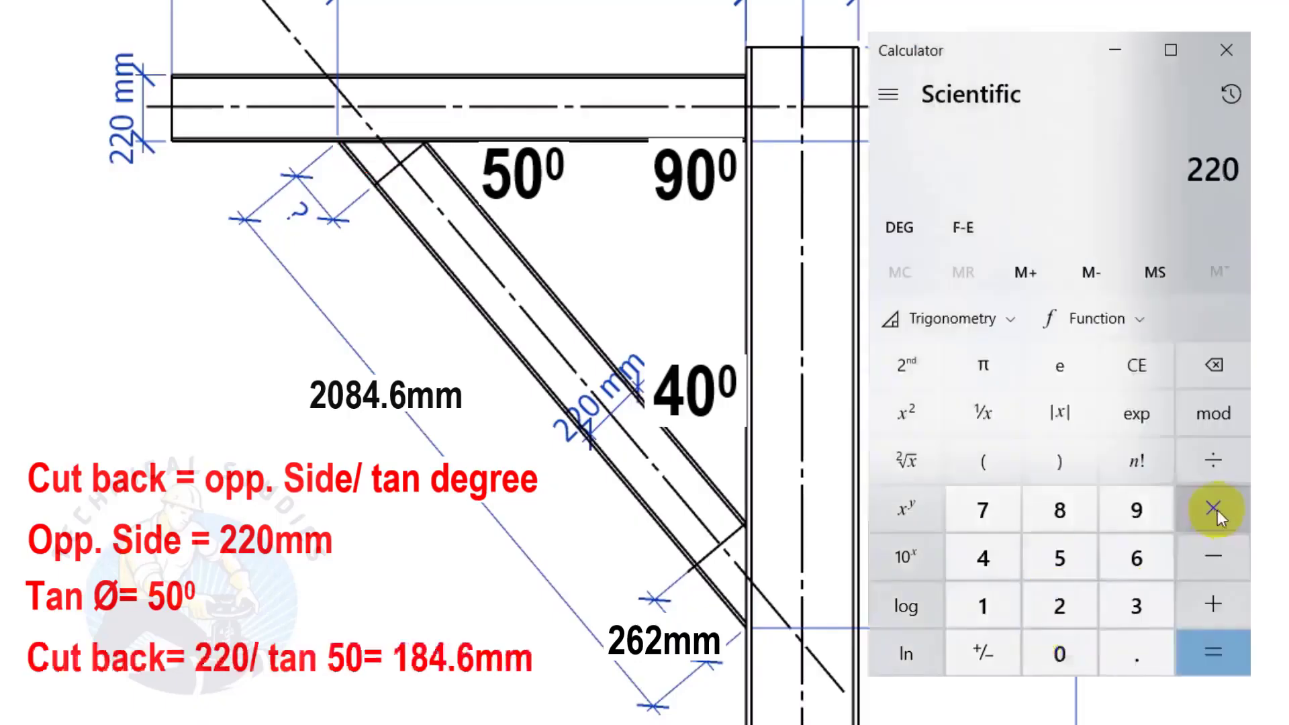
{"action": "left_click", "coordinate": [1217, 466]}
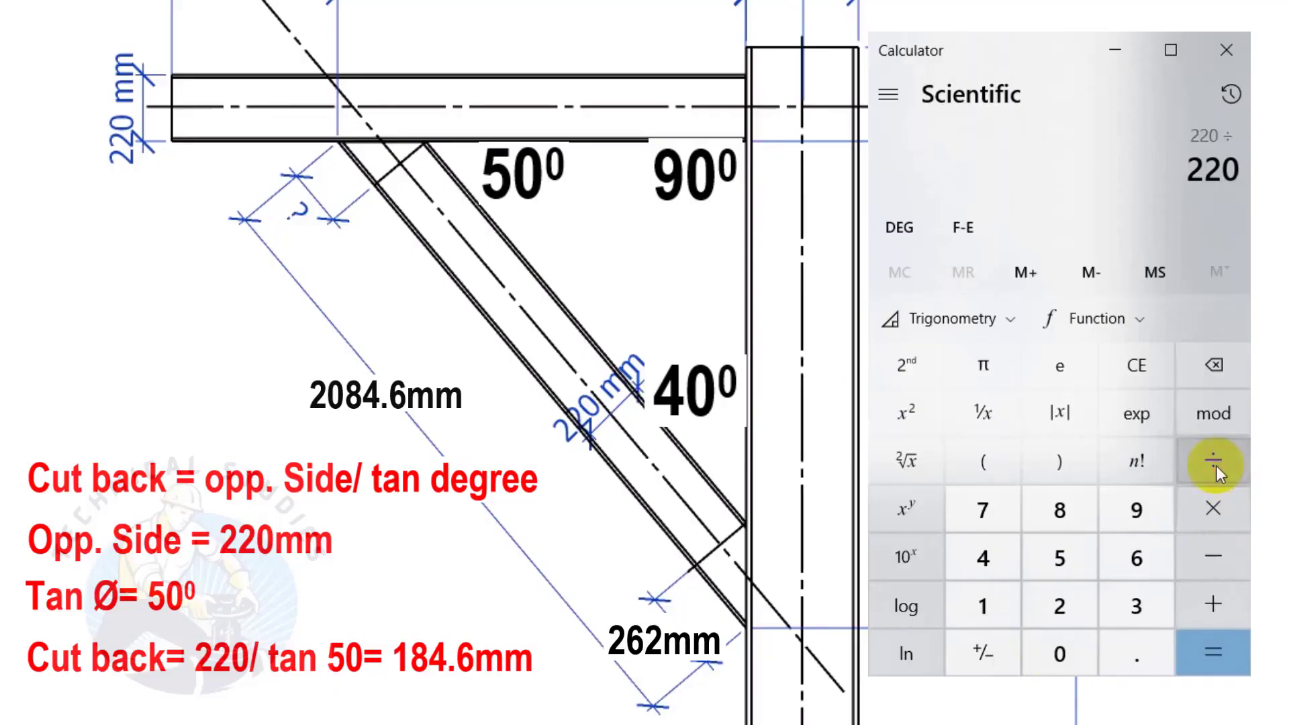
{"action": "left_click", "coordinate": [1067, 558]}
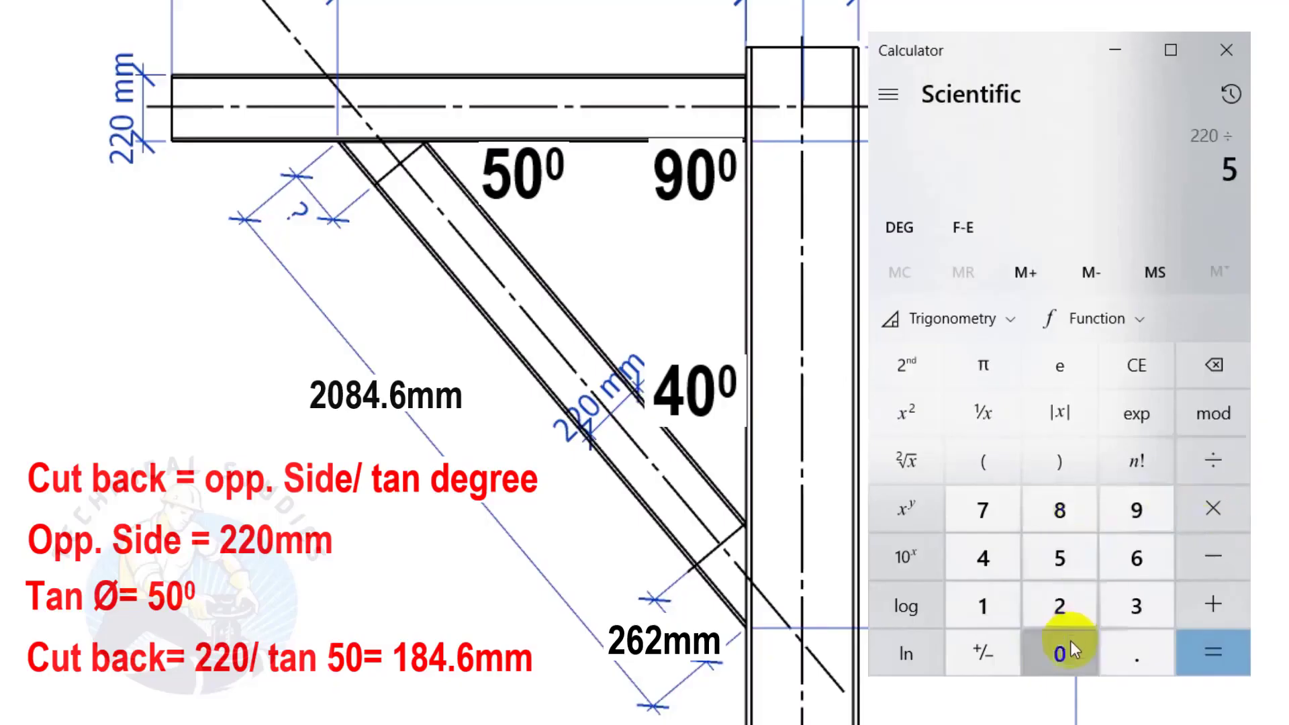